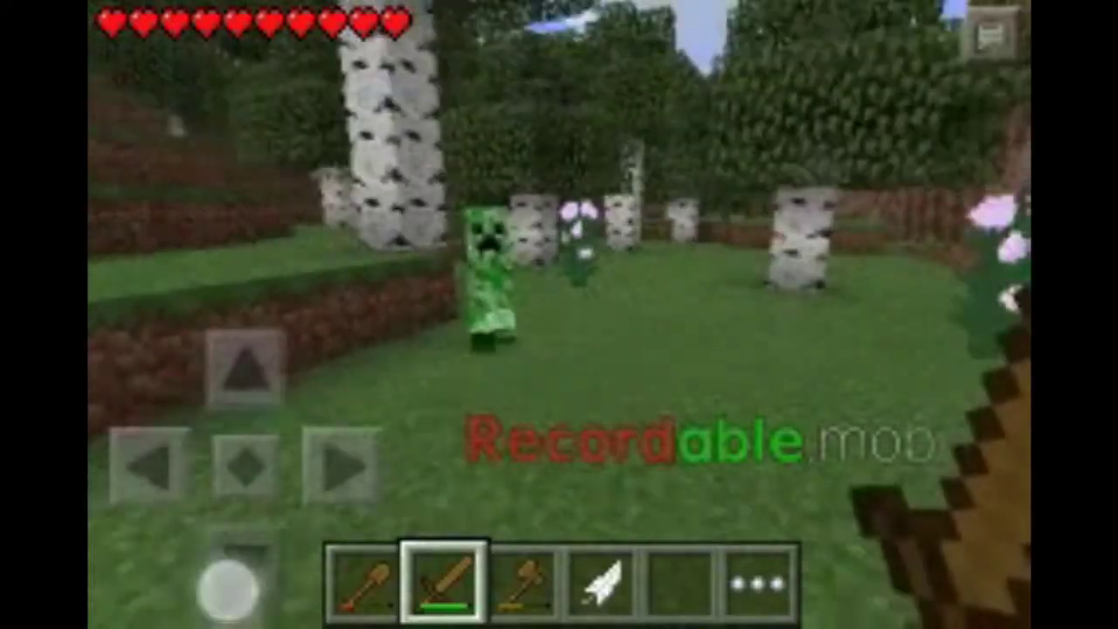
Bring back the Documents > minecraftWorlds window and verify that file name extensions are shown
click(245, 387)
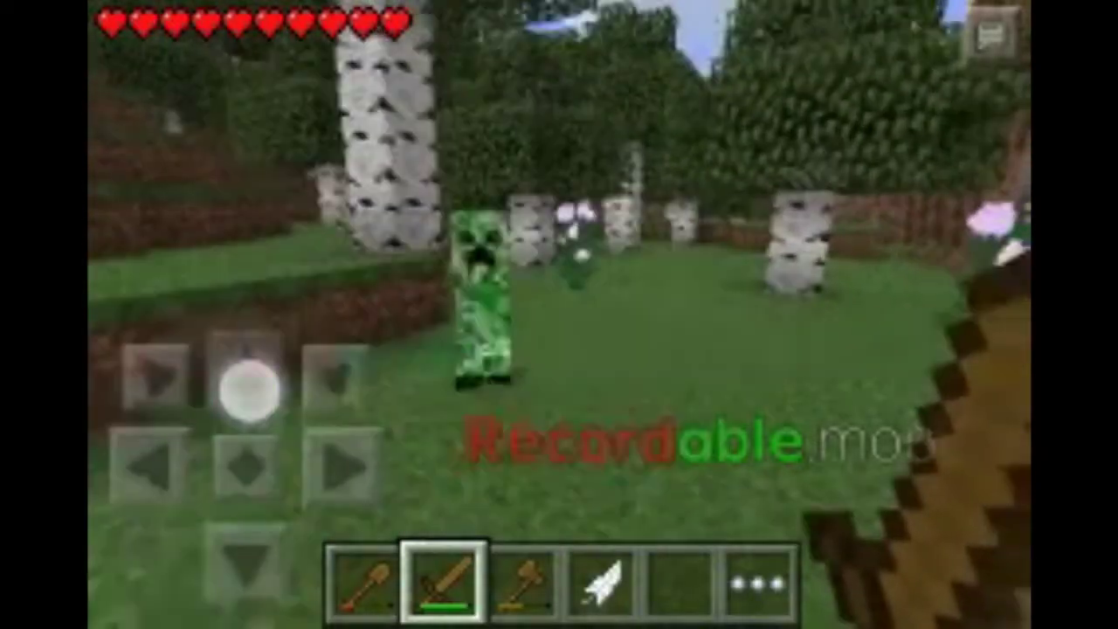
click(492, 320)
click(233, 565)
click(246, 388)
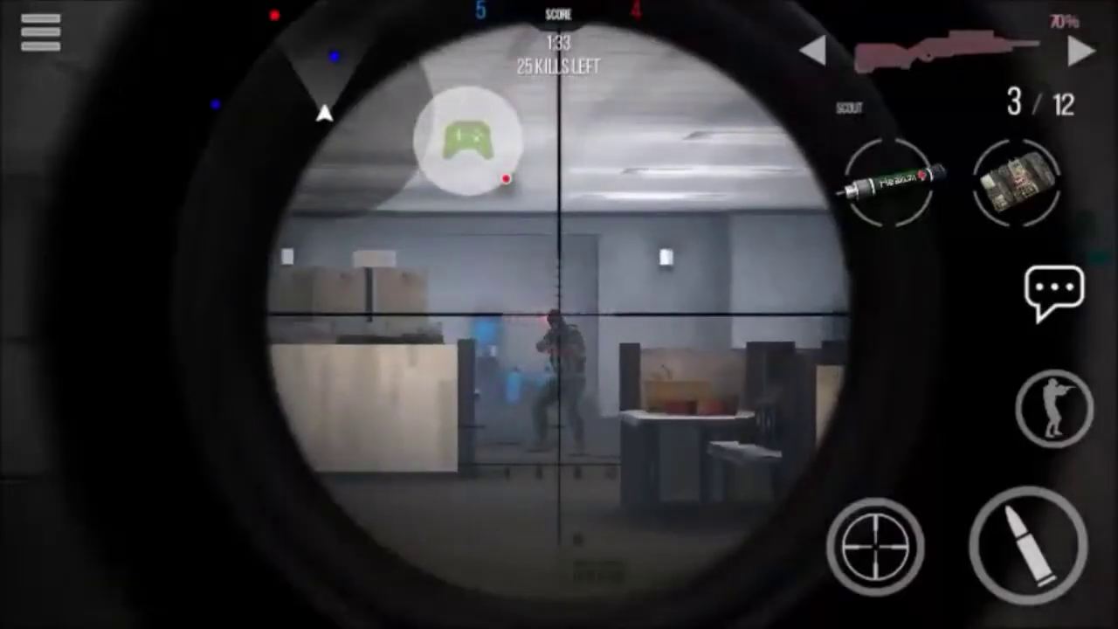
click(1027, 543)
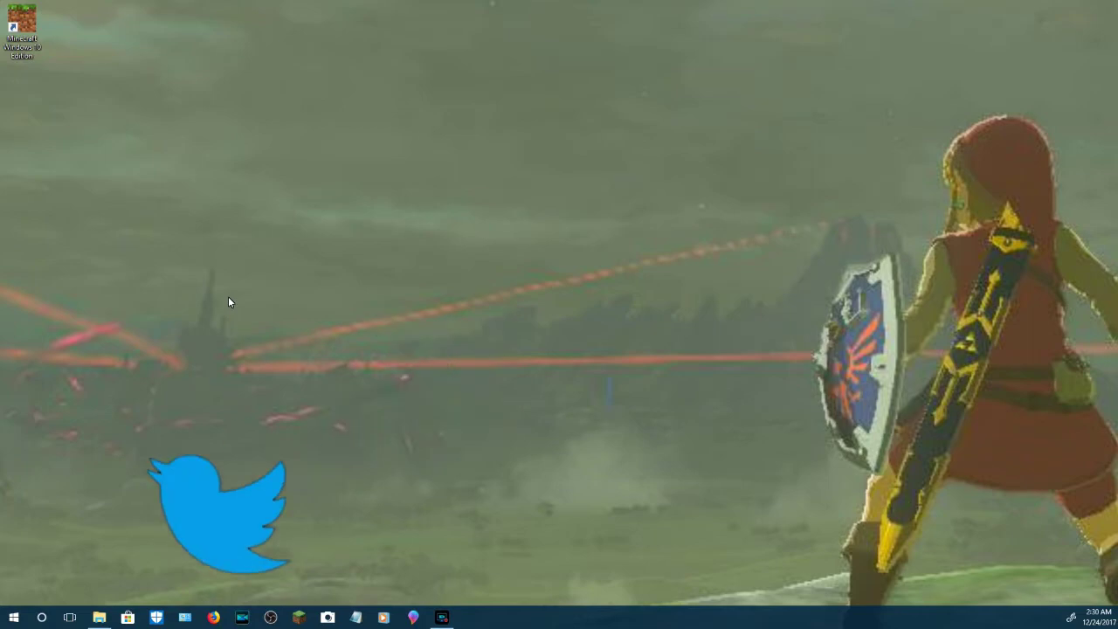
click(99, 616)
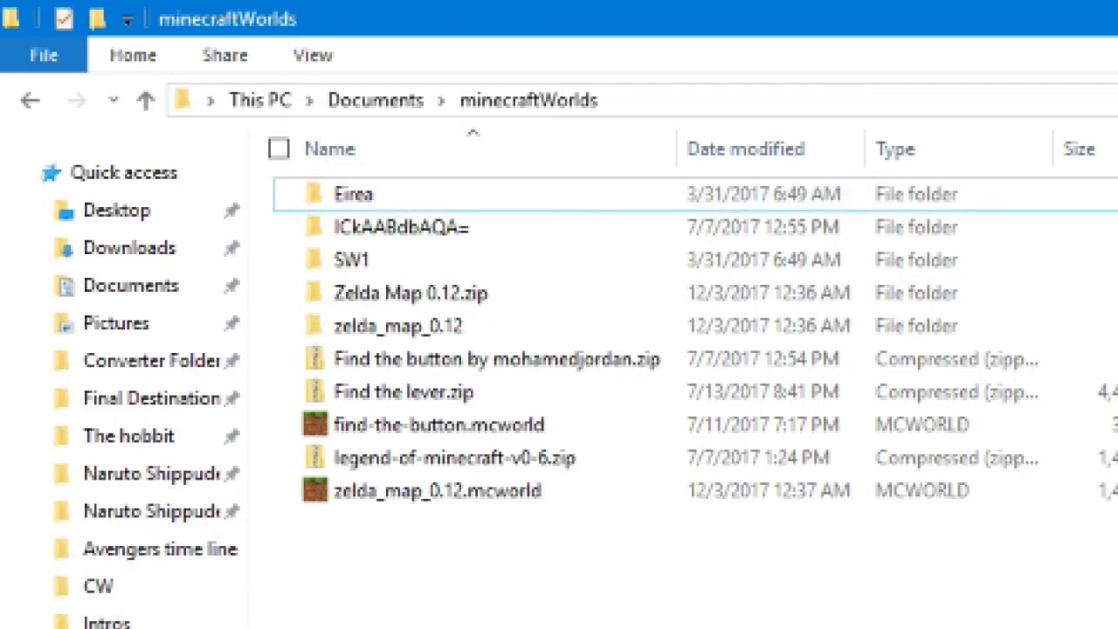
click(321, 54)
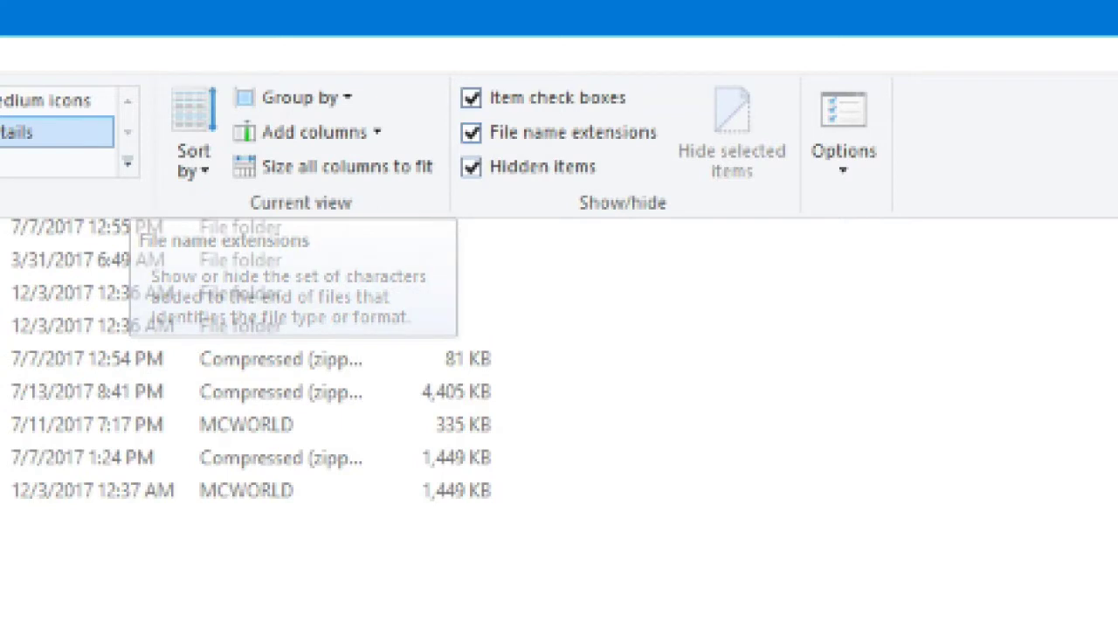
key(Escape)
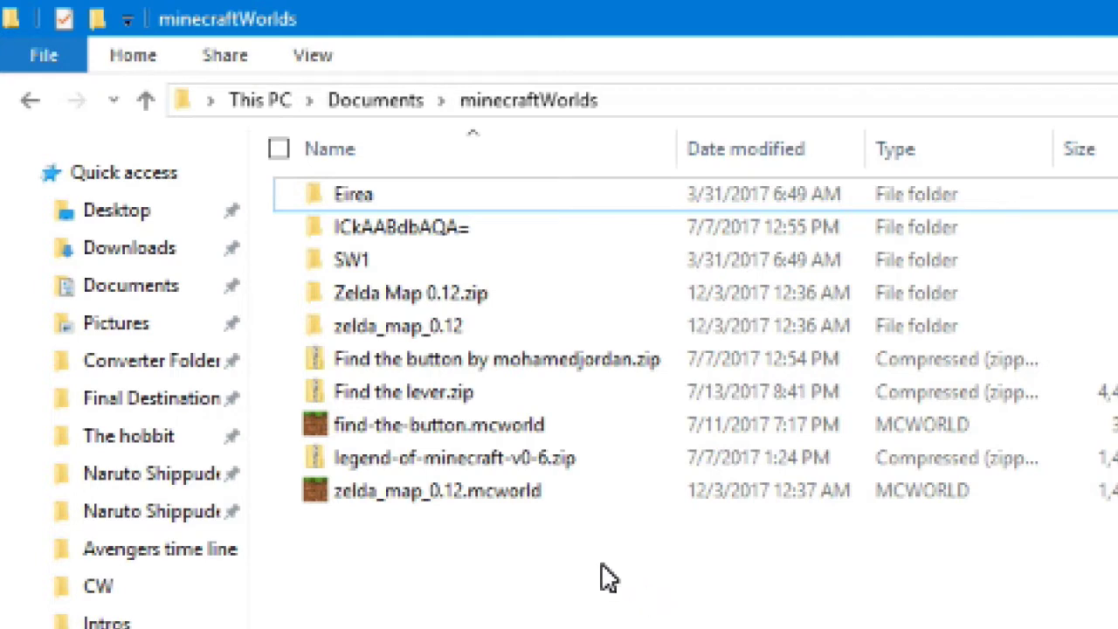
Copy the eight world files from ICkAABdbAQA= inside the Find the button zip, then return to minecraftWorlds
click(491, 365)
double_click(492, 365)
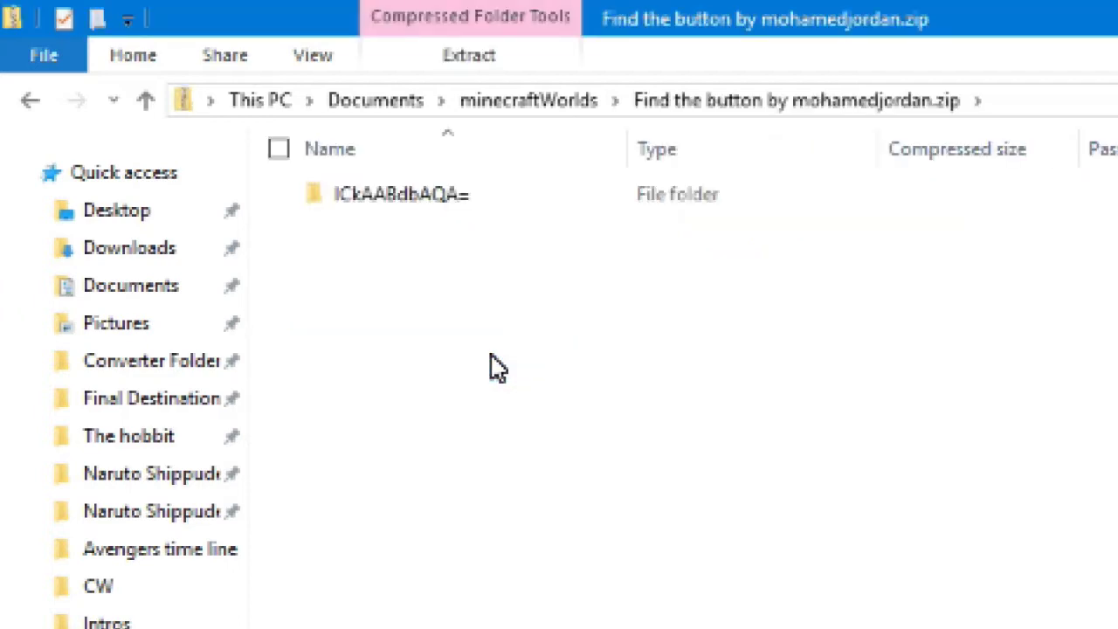
double_click(455, 209)
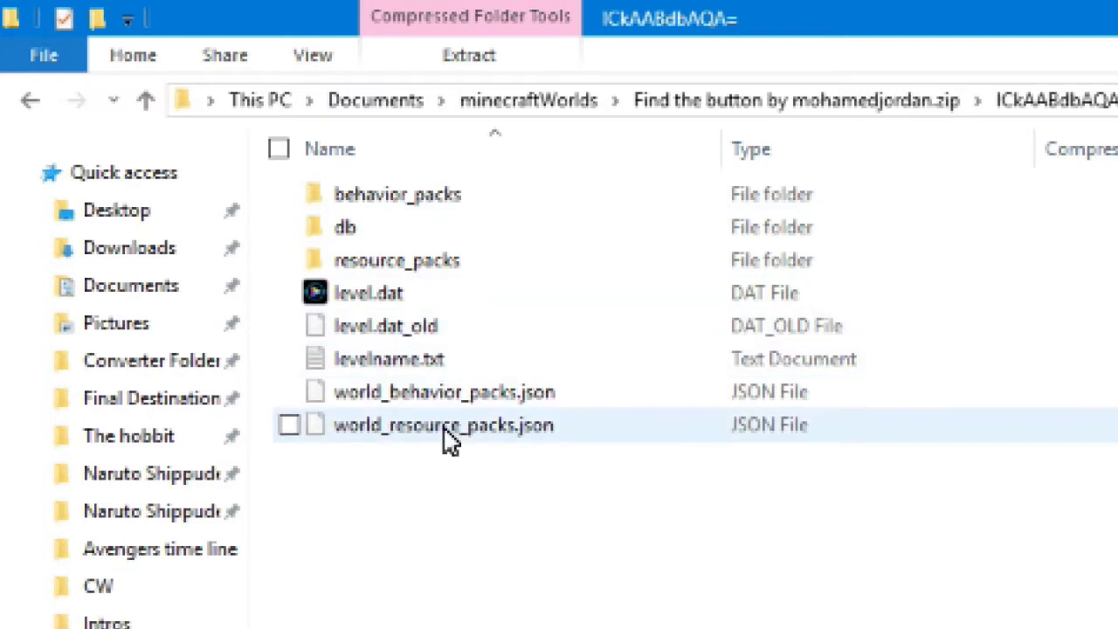
drag(454, 507, 519, 208)
right_click(522, 203)
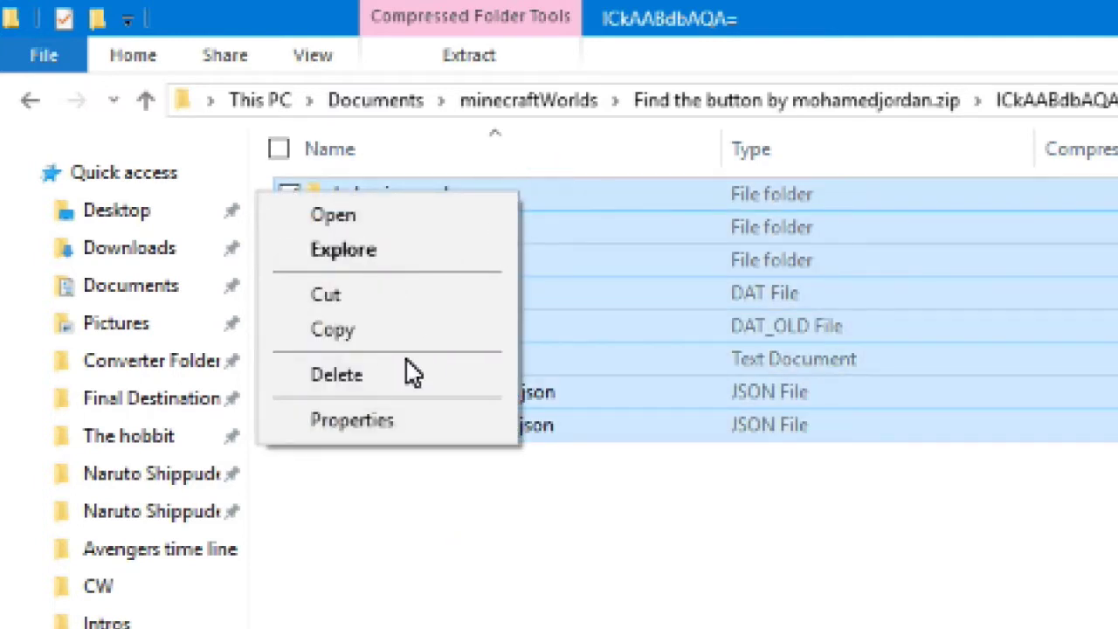
click(409, 335)
click(149, 105)
click(149, 105)
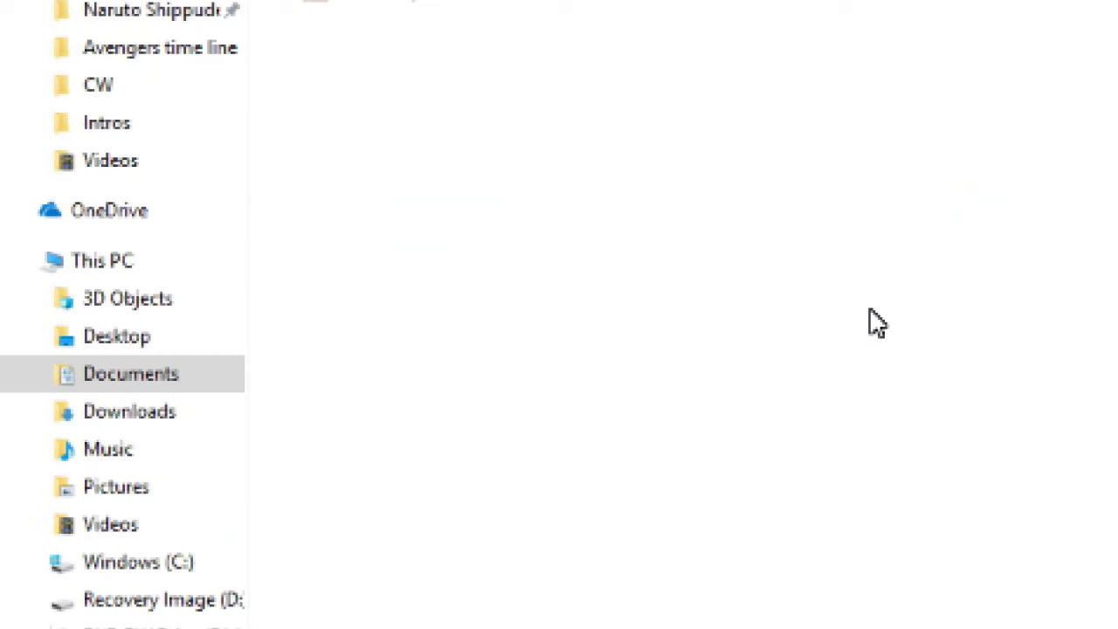
Create a new blank bitmap image file in the minecraftWorlds folder
right_click(575, 172)
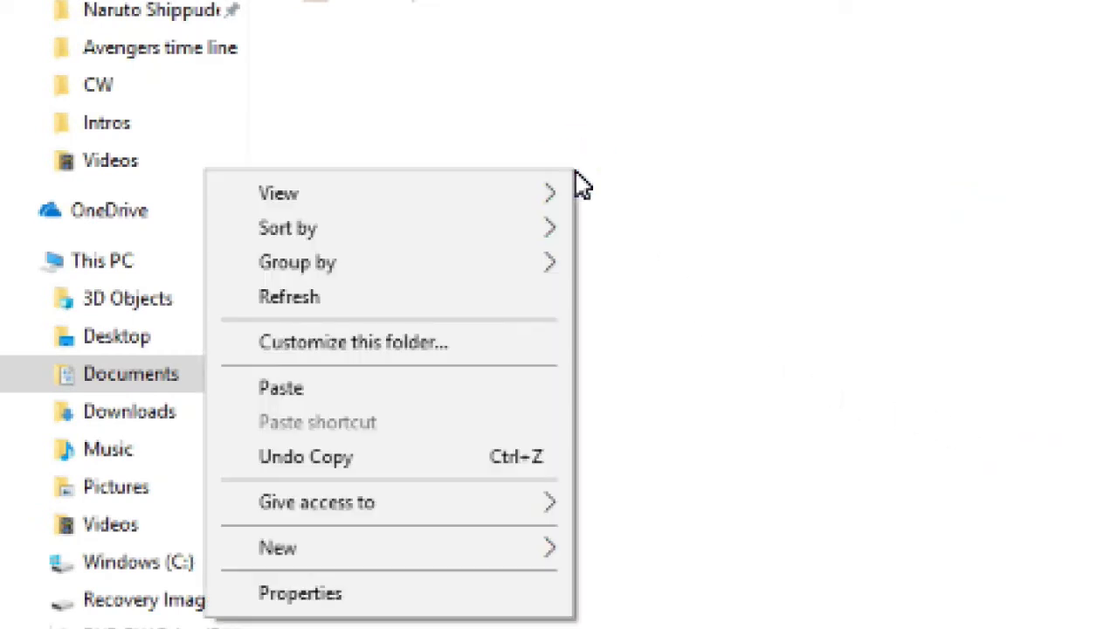
click(466, 551)
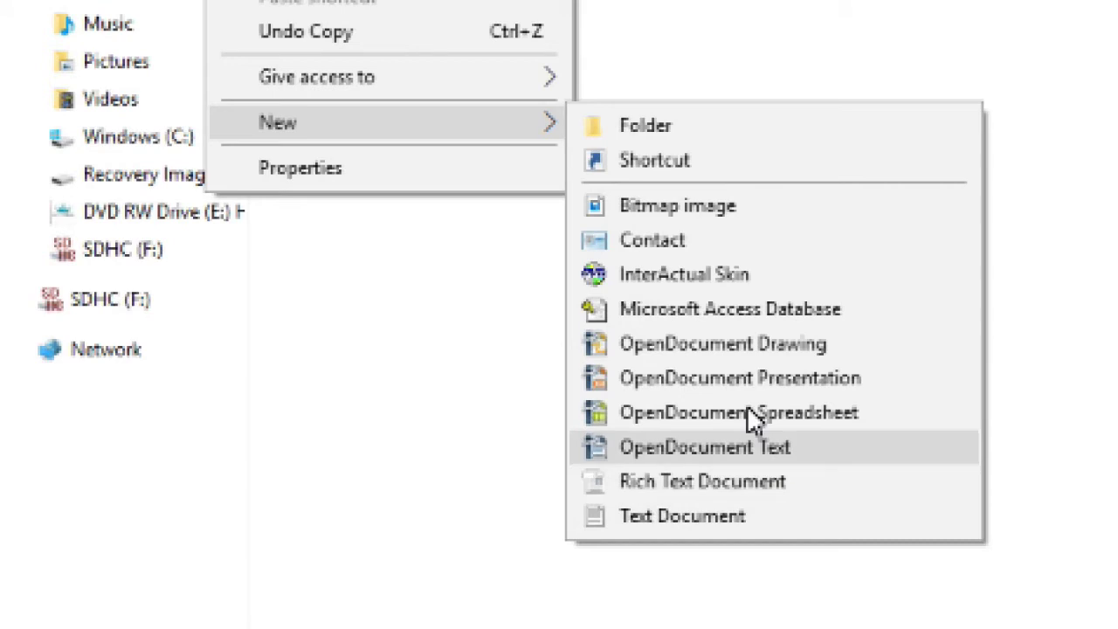
click(769, 203)
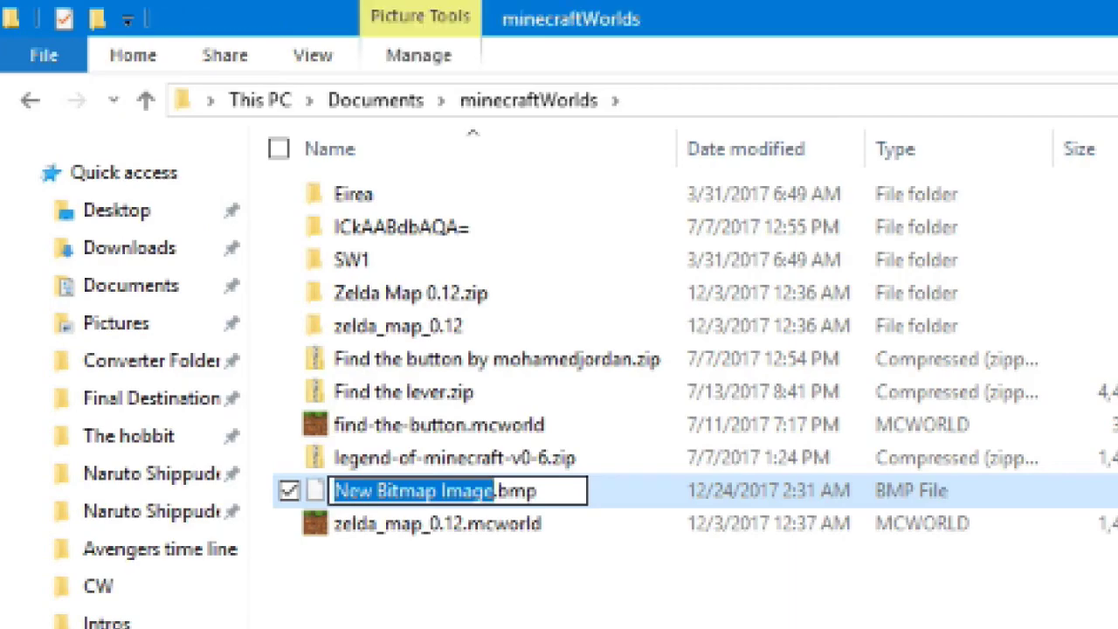
Rename the new file to 'Find the button.zip' and accept the extension change warning
click(504, 492)
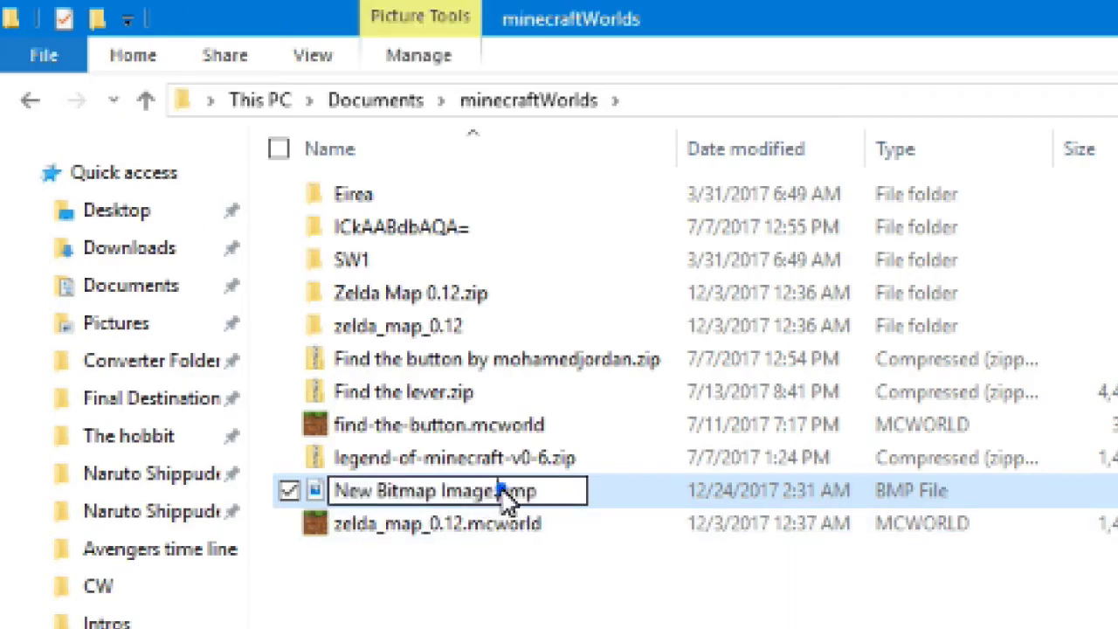
key(BackSpace)
key(BackSpace)
key(BackSpace)
key(BackSpace)
key(BackSpace)
key(BackSpace)
key(BackSpace)
key(BackSpace)
key(BackSpace)
key(BackSpace)
key(BackSpace)
key(BackSpace)
key(BackSpace)
key(BackSpace)
key(BackSpace)
key(BackSpace)
text(Find the m)
key(BackSpace)
text(but)
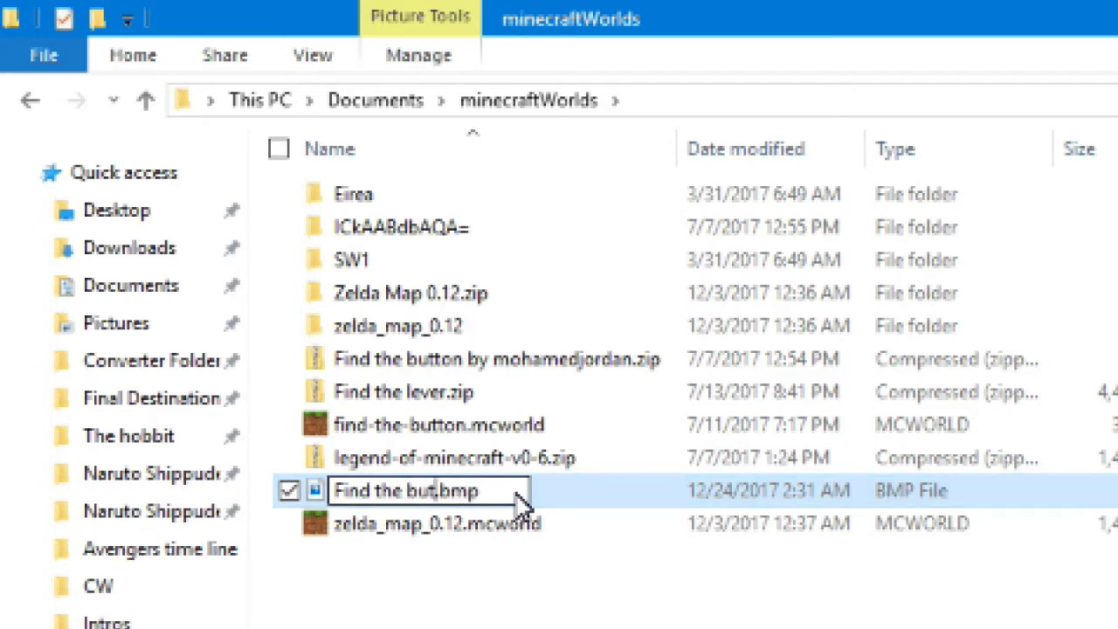
key(BackSpace)
text(tt)
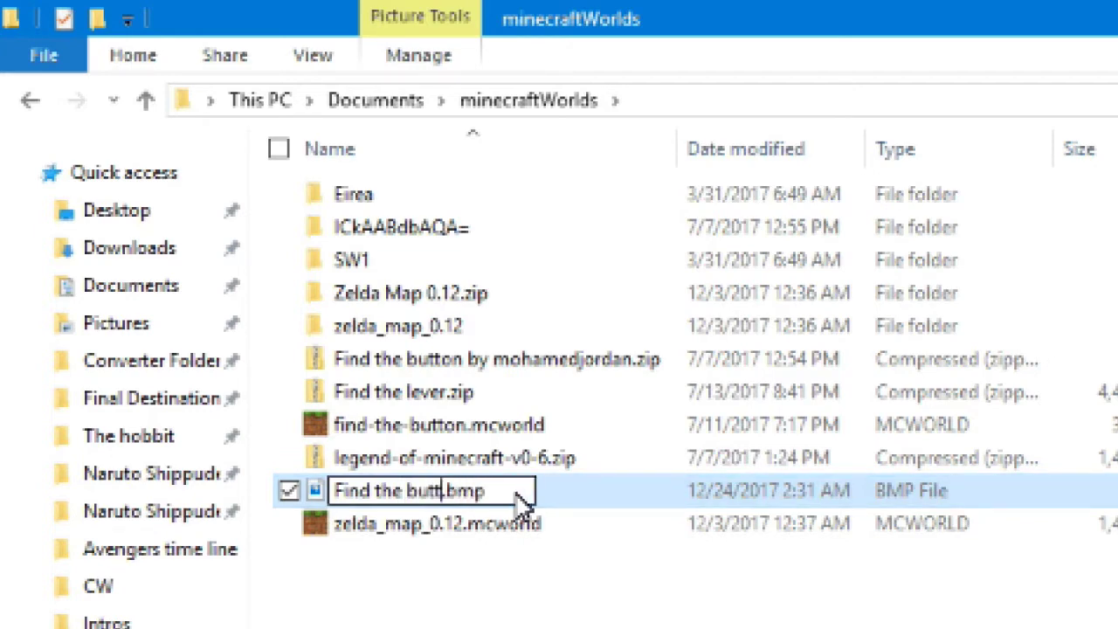
text(on)
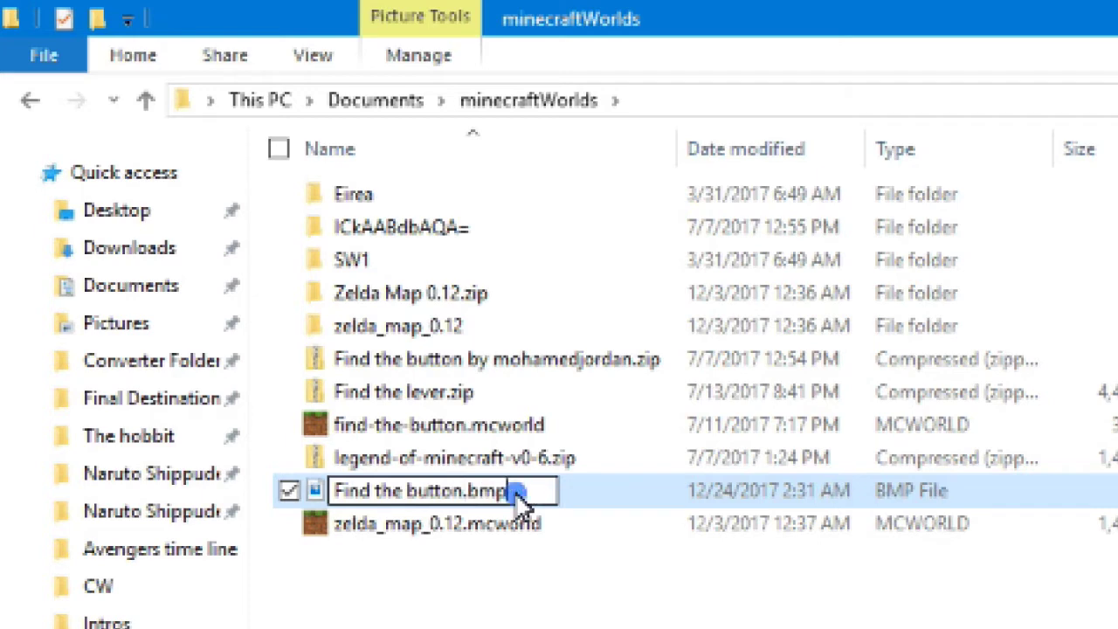
key(BackSpace)
key(BackSpace)
key(BackSpace)
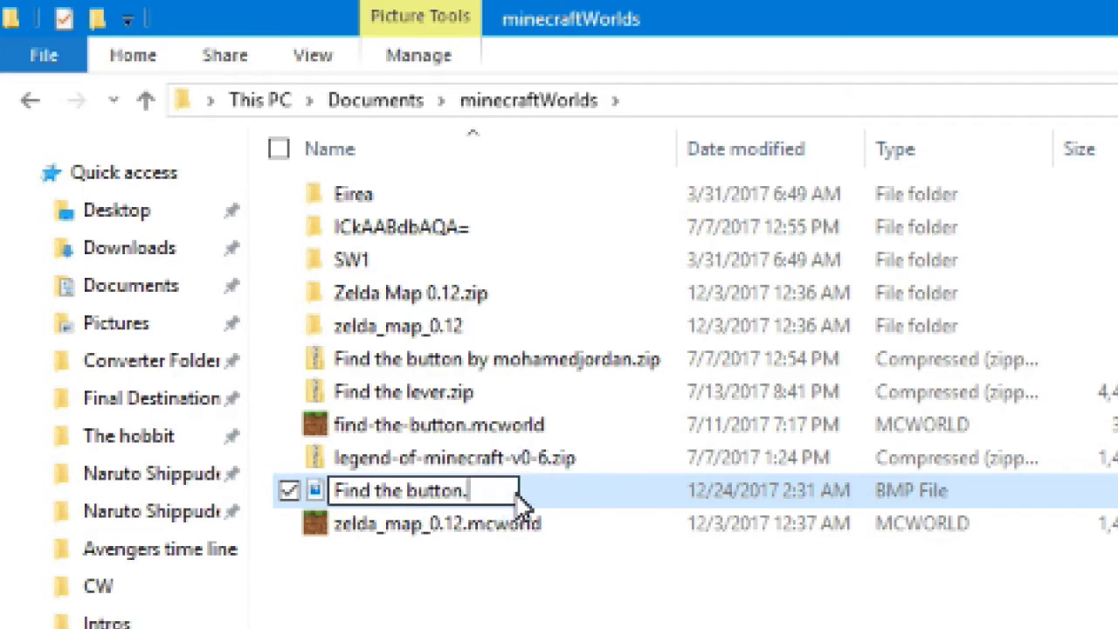
text(zip)
key(Return)
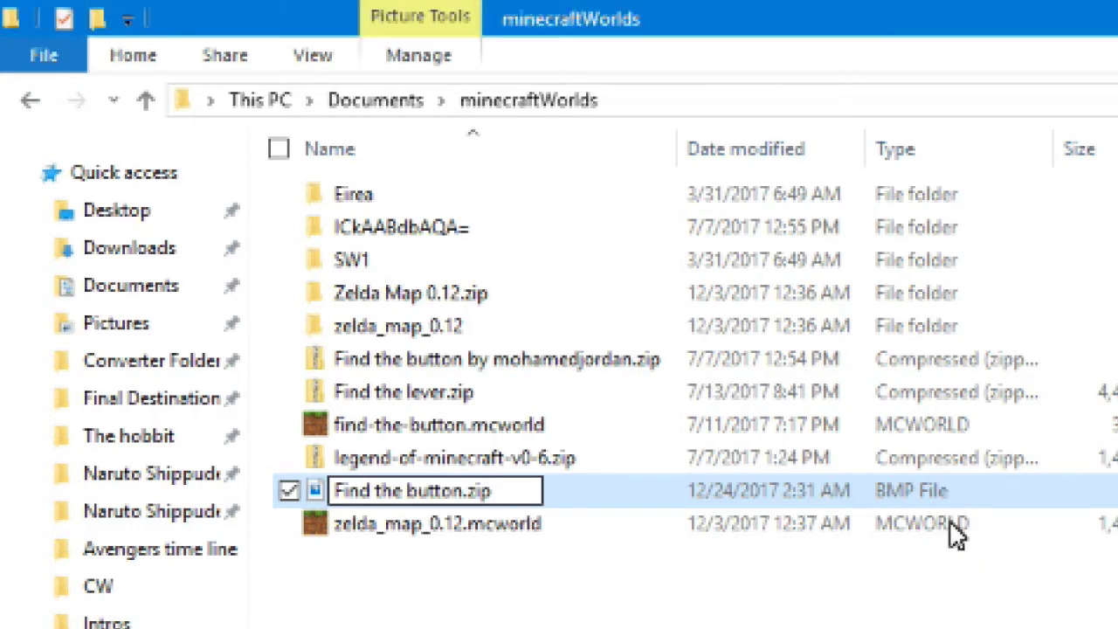
key(Return)
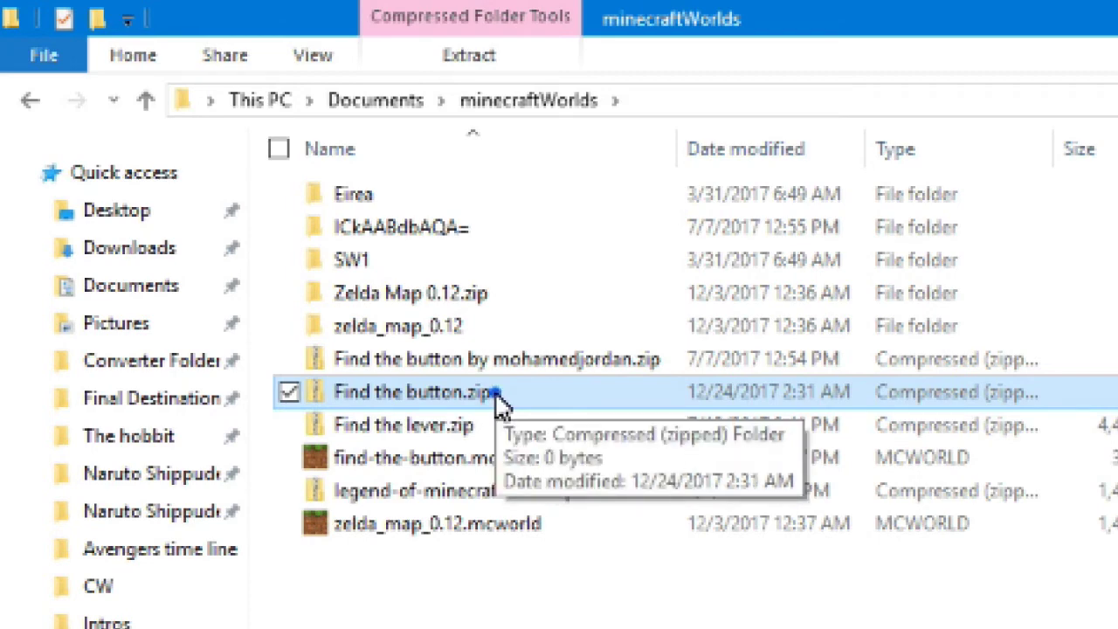
Look inside the empty Find the button.zip, then go back up to minecraftWorlds
double_click(496, 395)
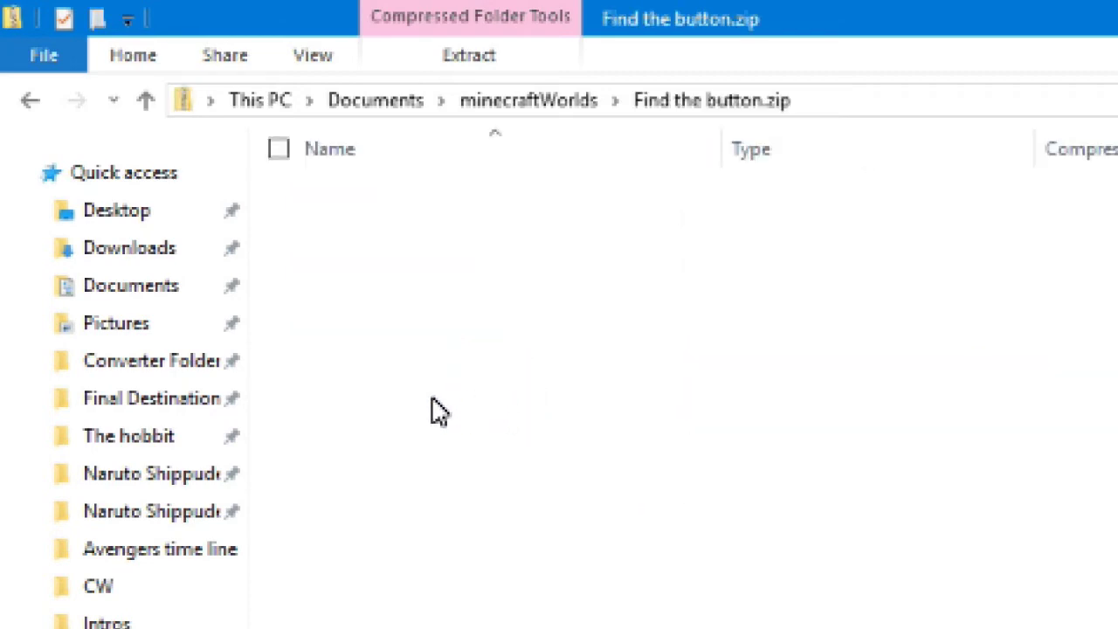
right_click(436, 409)
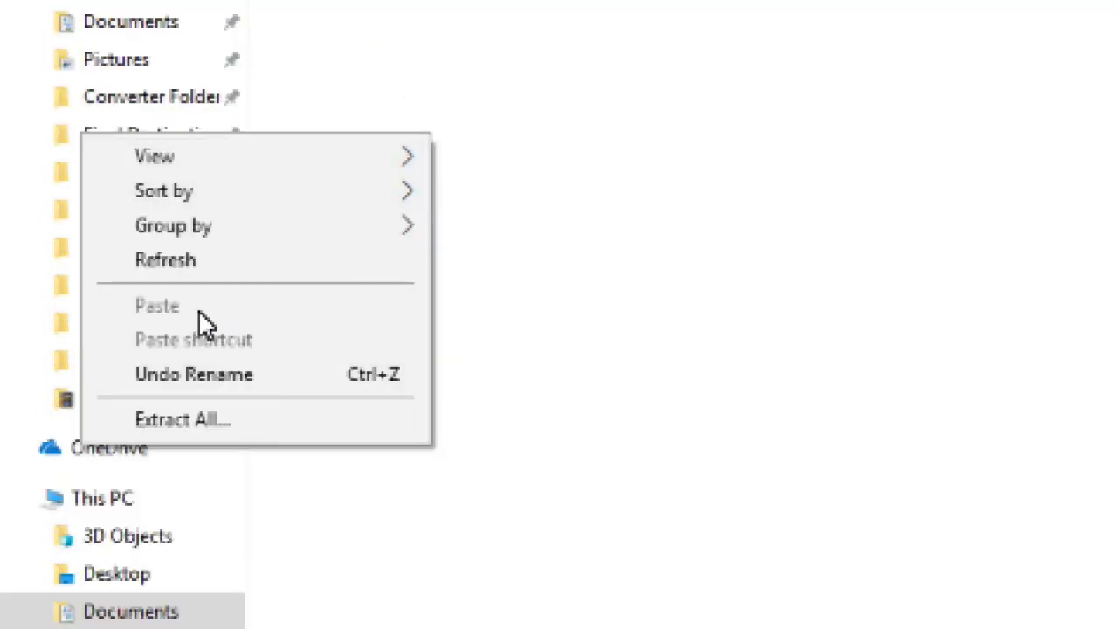
click(671, 269)
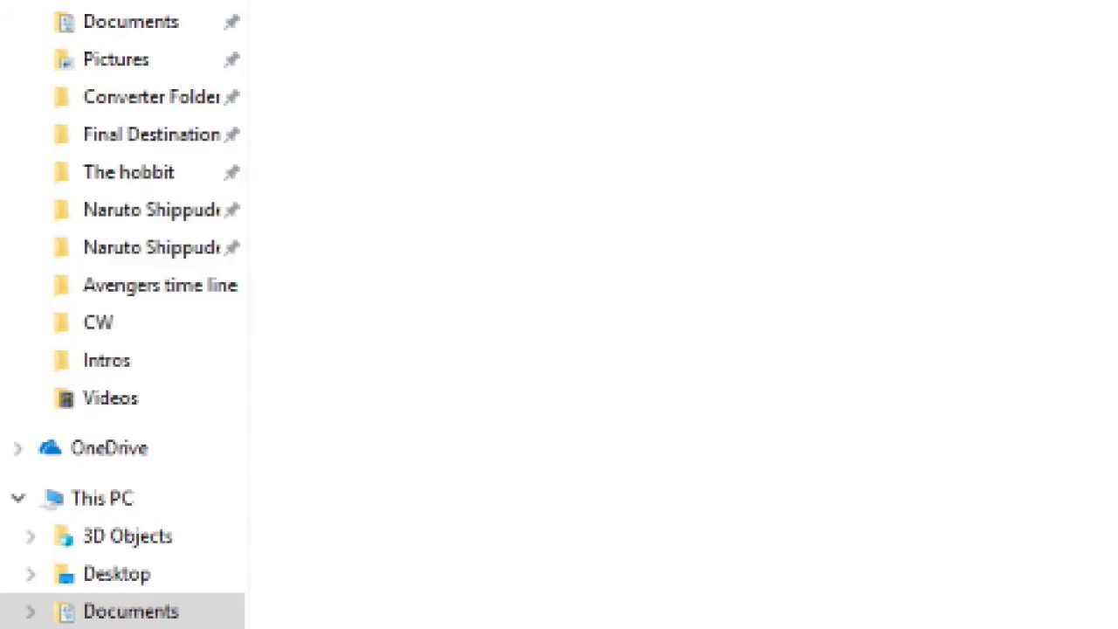
click(145, 101)
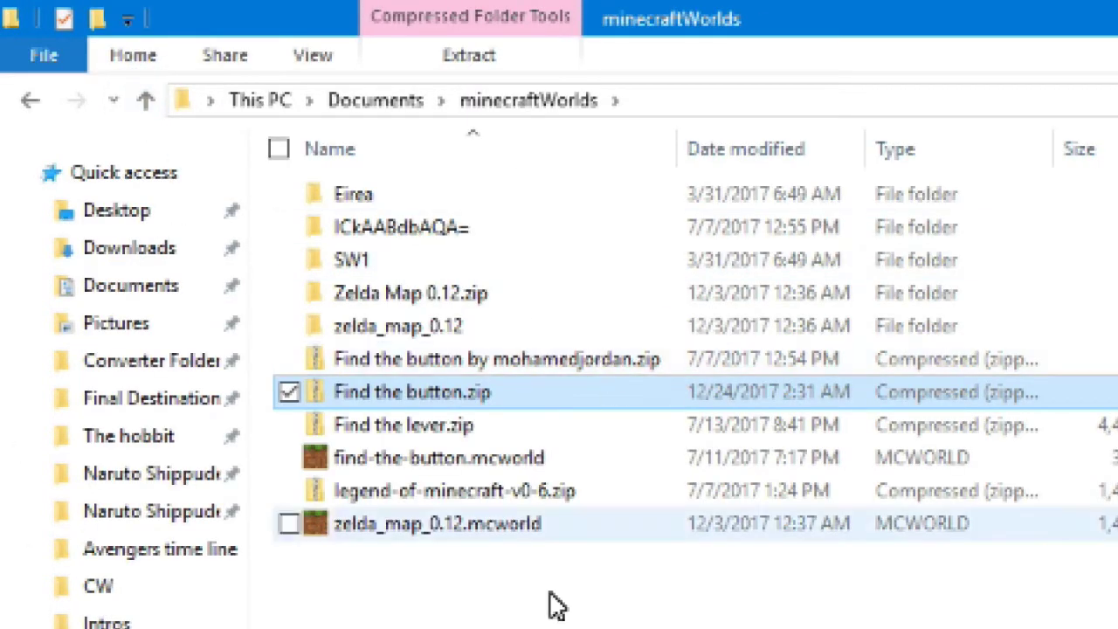
Create a new folder in minecraftWorlds named 'Find the button'
right_click(525, 70)
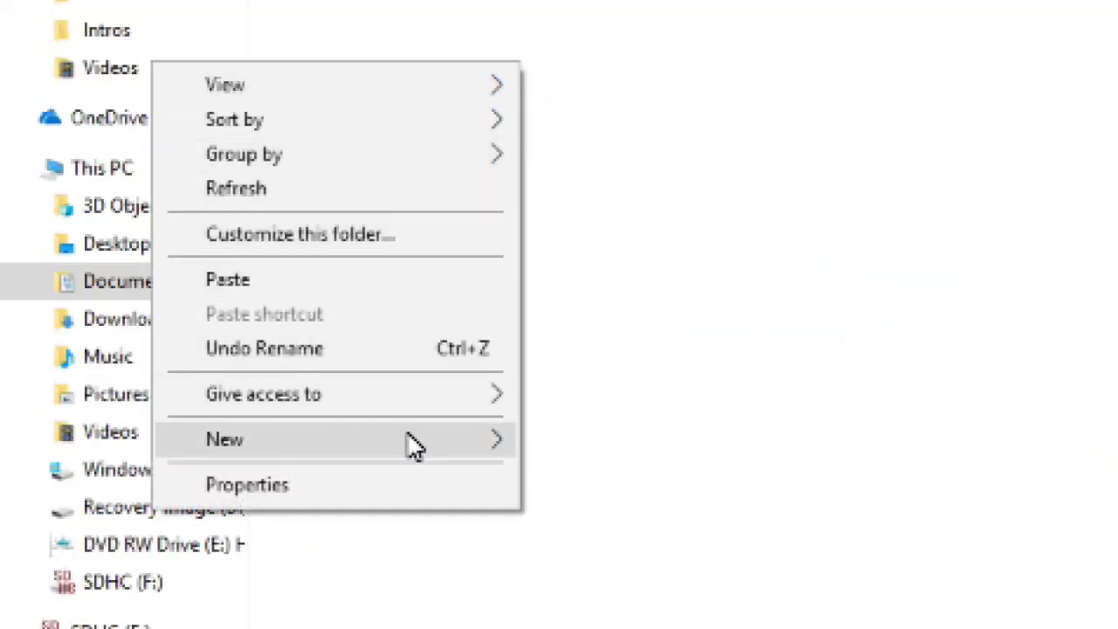
mouse_move(407, 443)
click(559, 447)
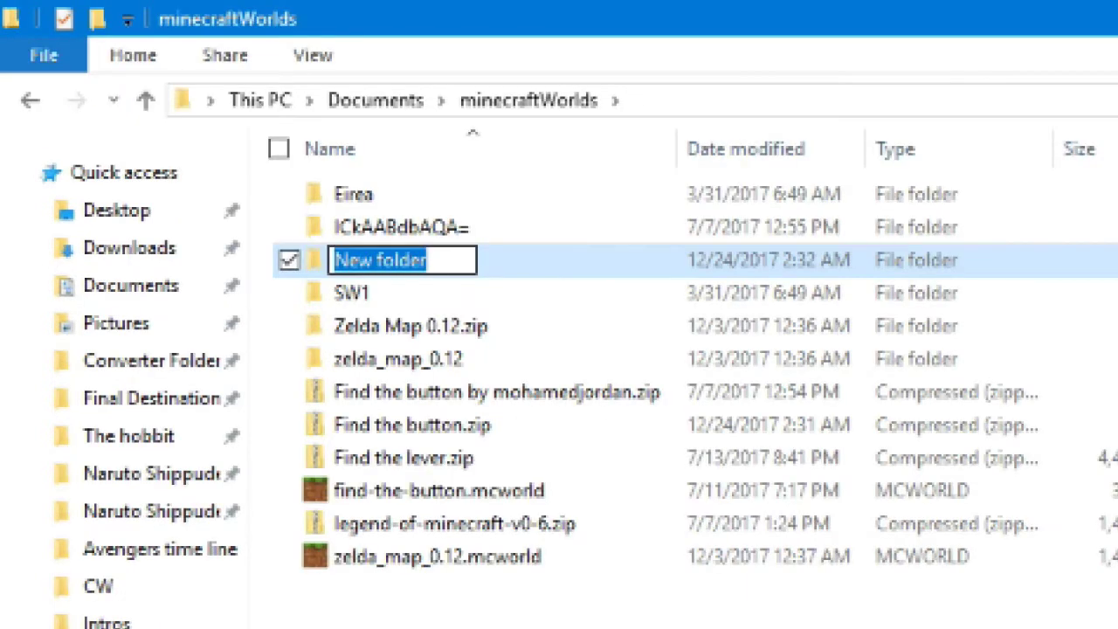
key(BackSpace)
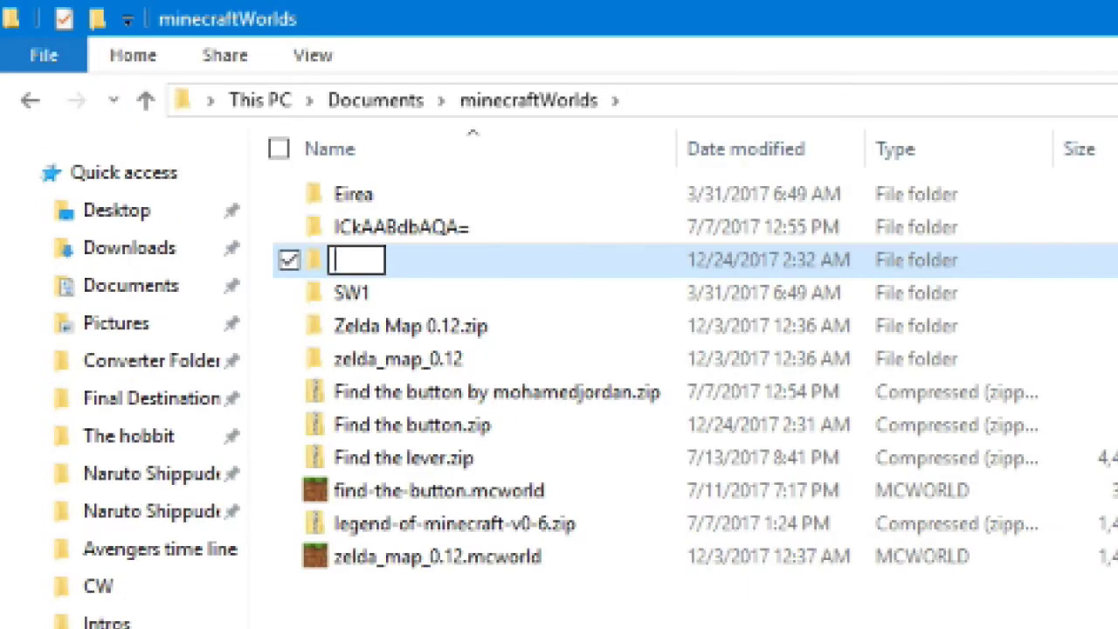
text(Fin)
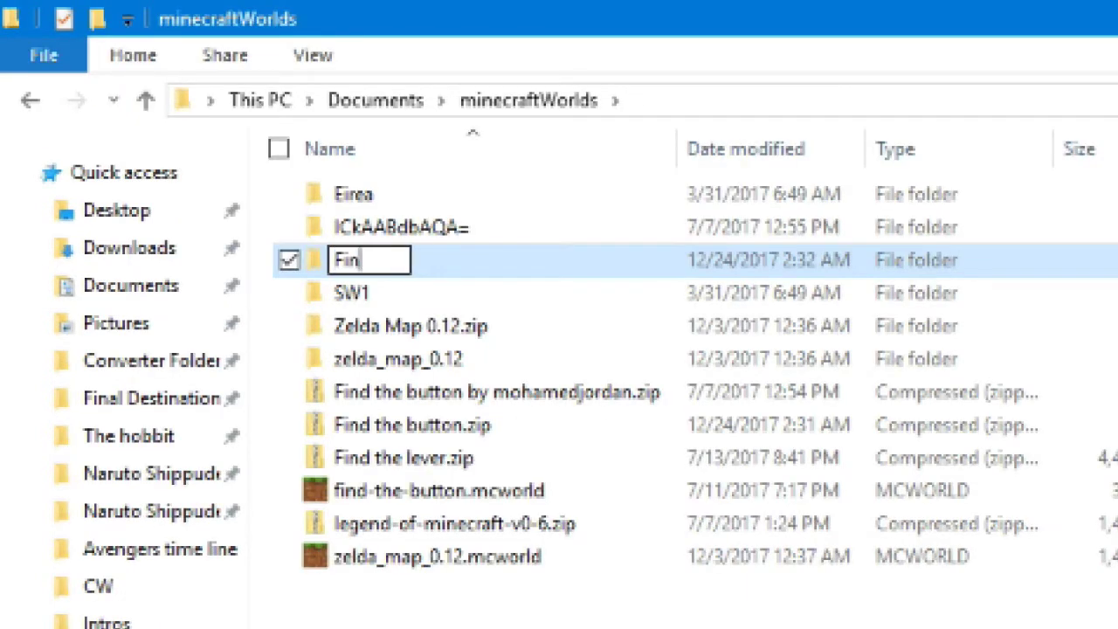
text(d the bu)
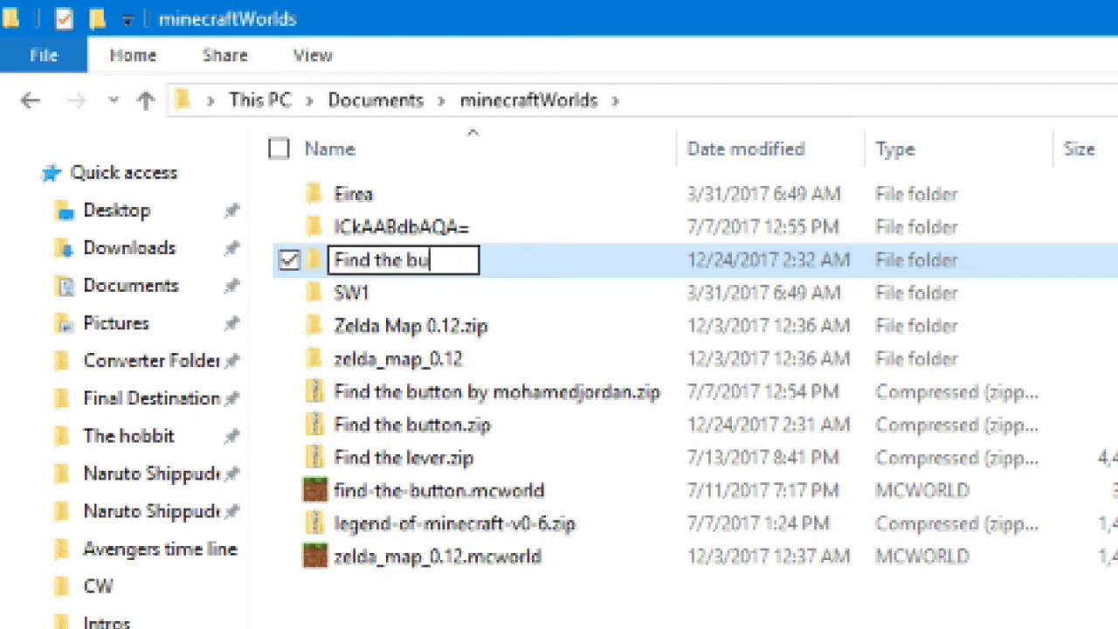
text(tton)
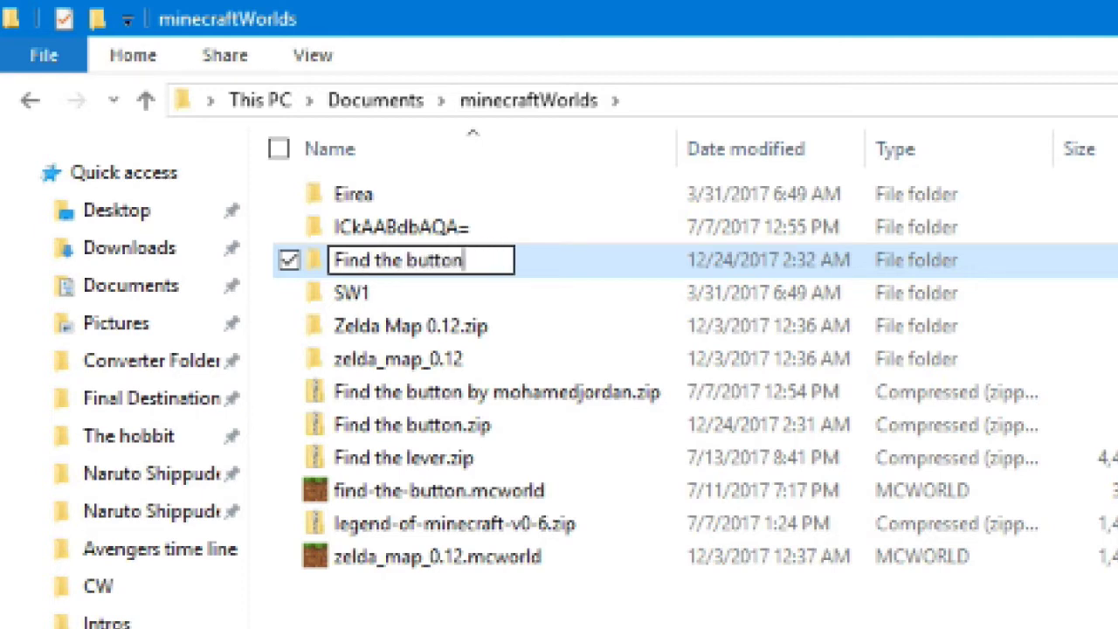
key(Return)
Paste the copied world files into the Find the button folder
double_click(441, 242)
right_click(456, 289)
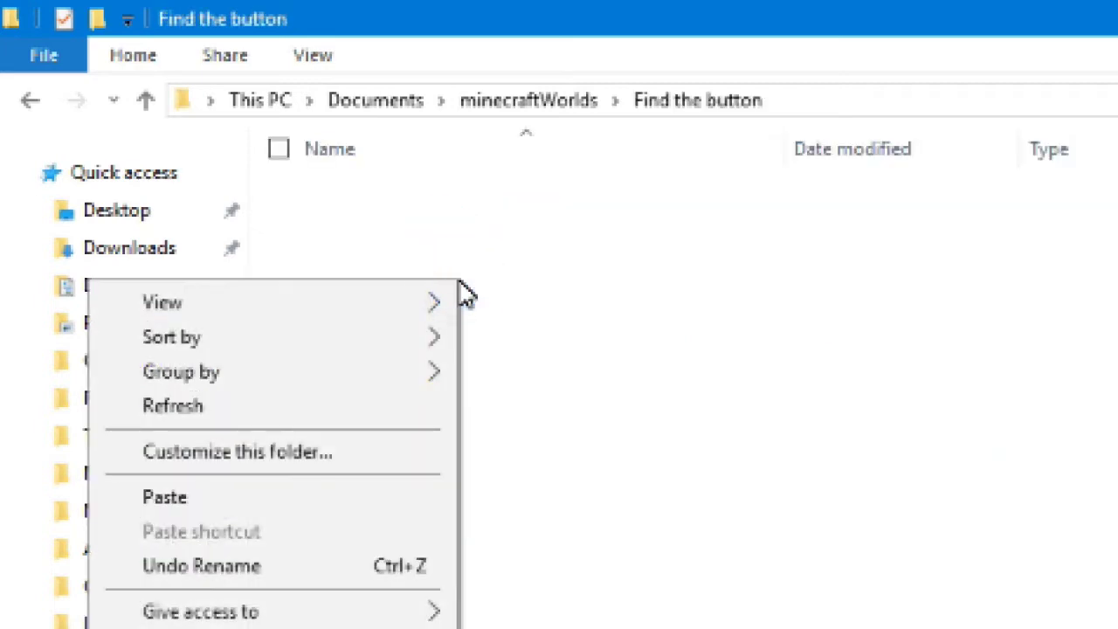
click(288, 510)
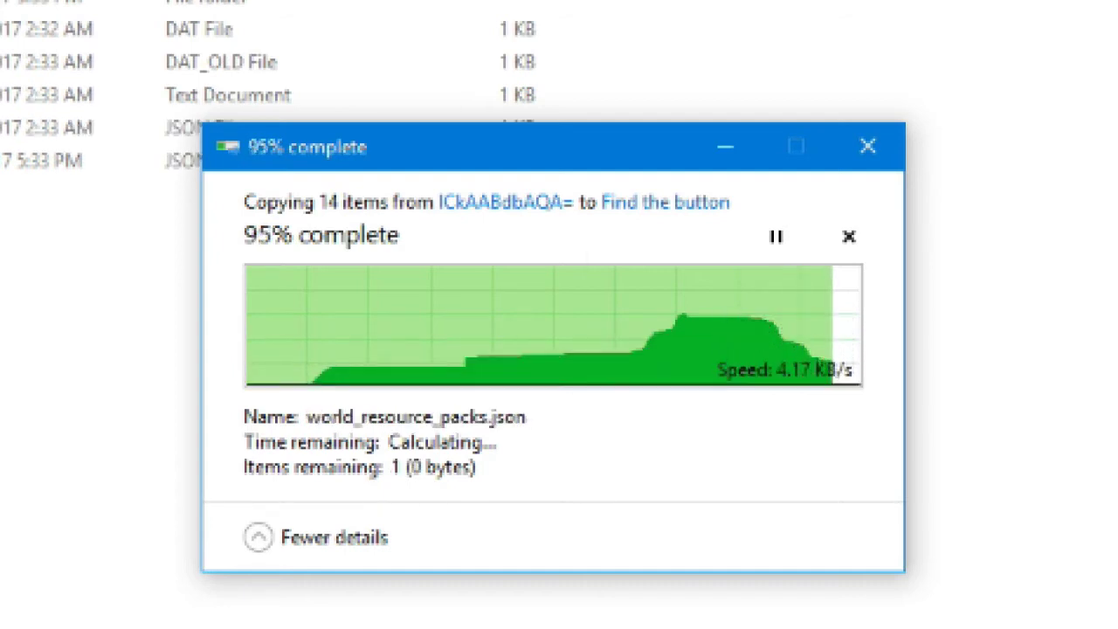
Copy all eight files from the Find the button folder, then open Find the button.zip
drag(372, 457, 543, 199)
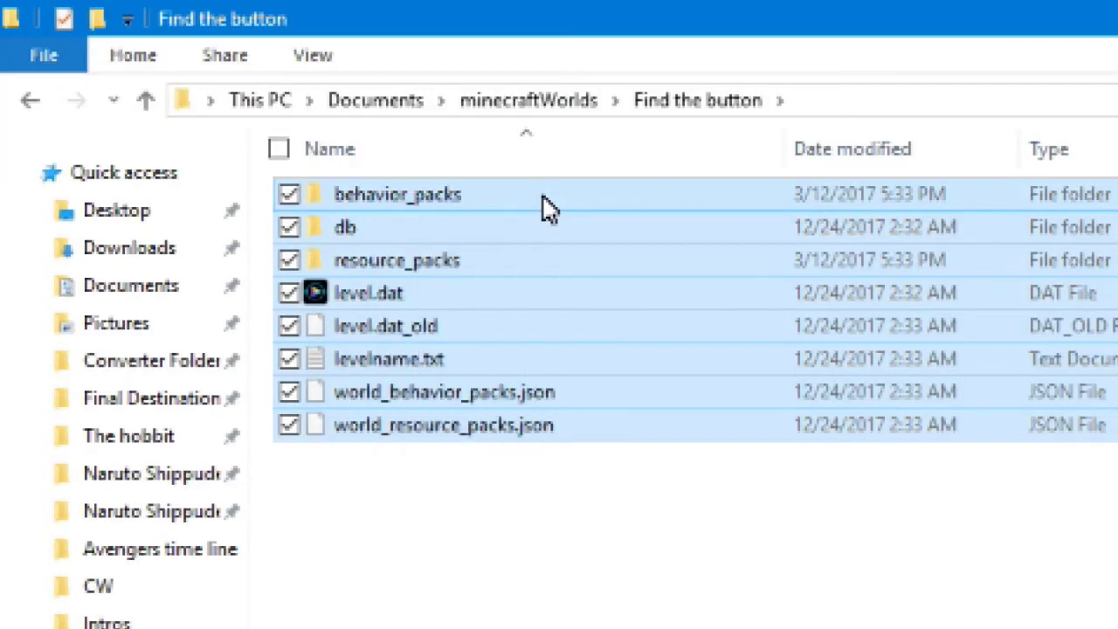
right_click(542, 200)
click(235, 563)
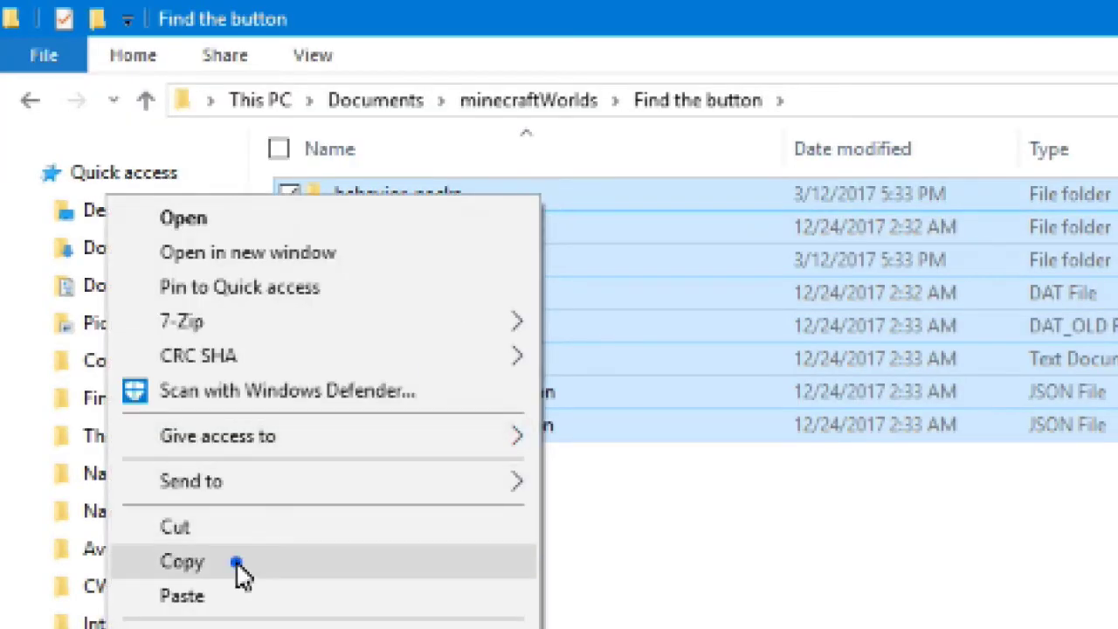
click(148, 100)
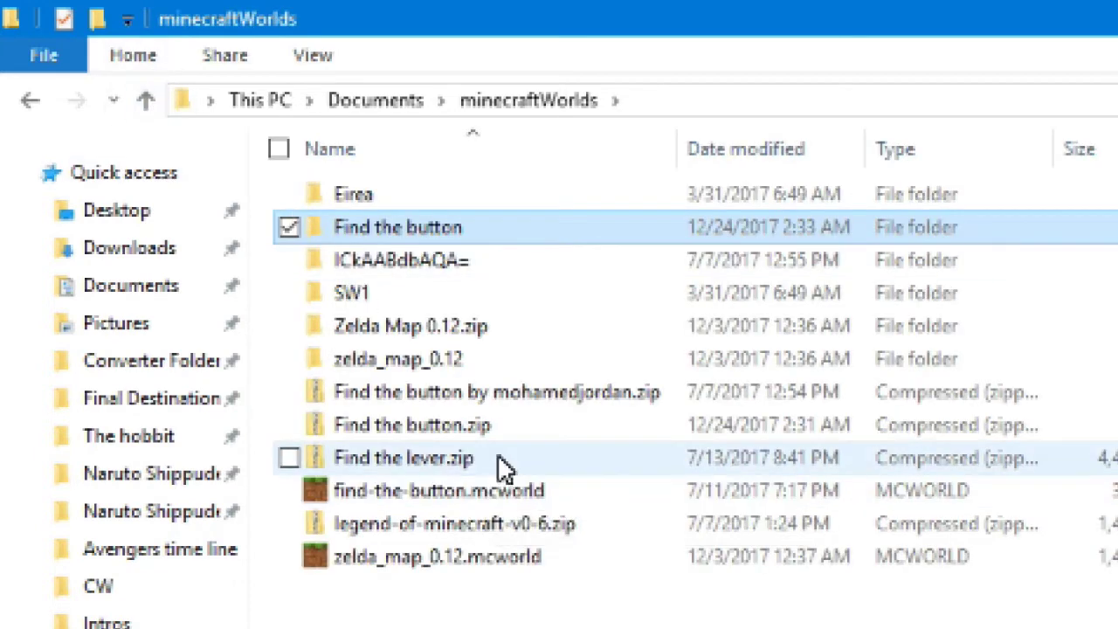
double_click(512, 425)
Paste the world files into Find the button.zip and return to minecraftWorlds
right_click(494, 370)
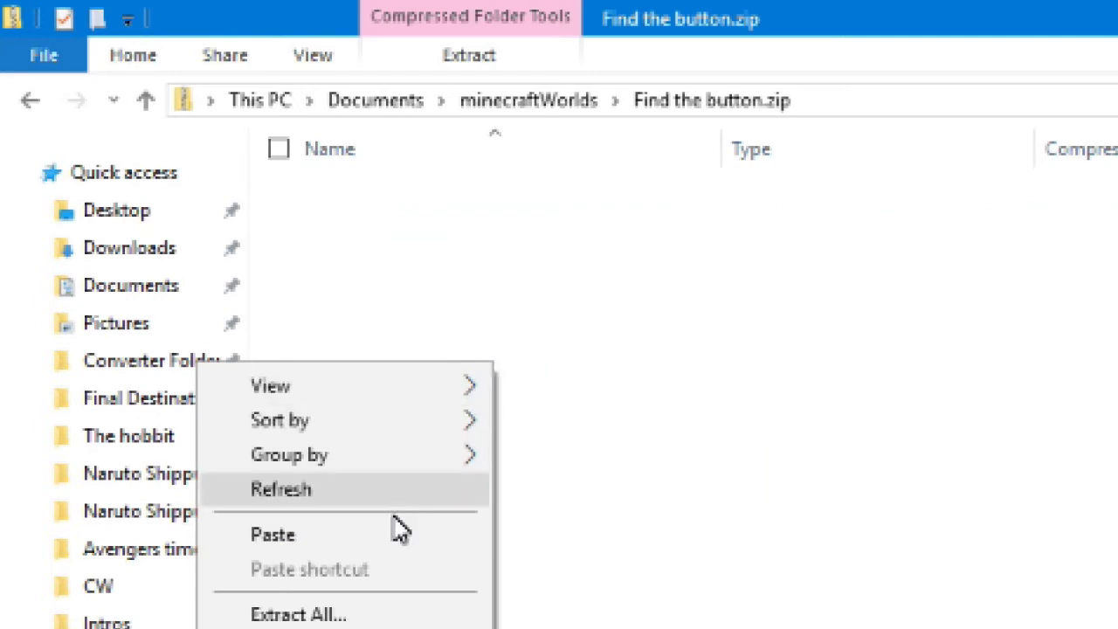
click(385, 535)
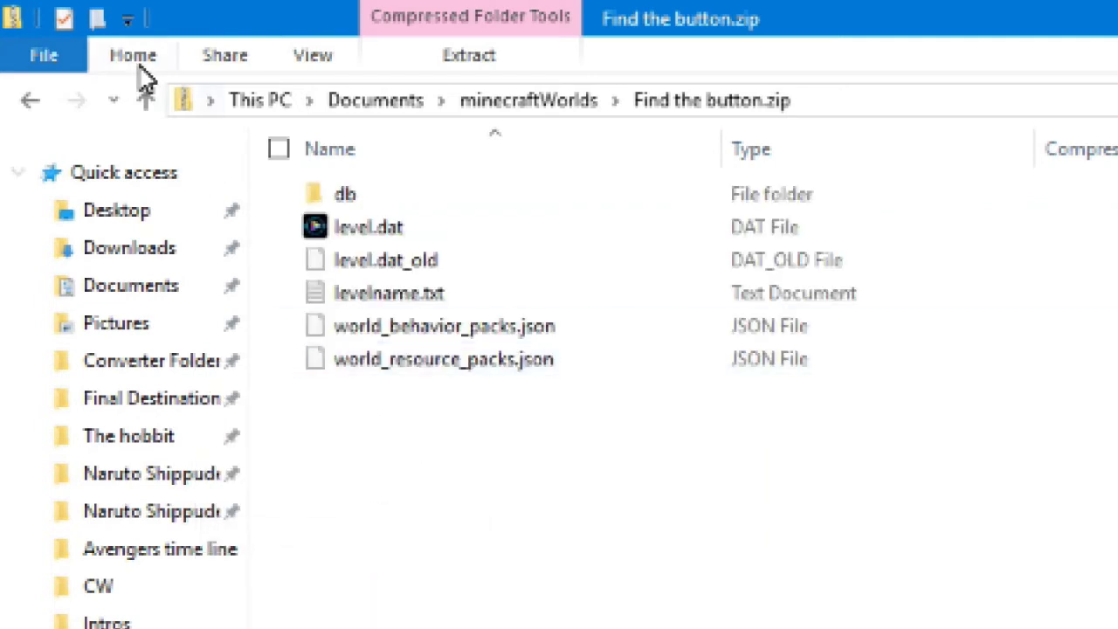
click(149, 105)
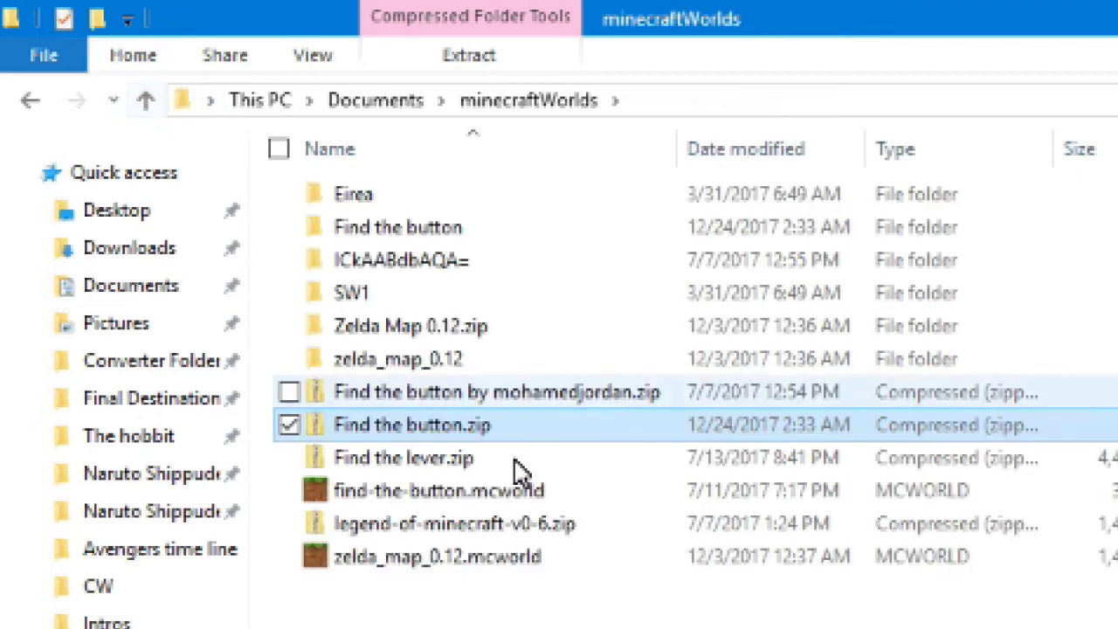
Rename Find the button.zip to 'Find the button.mcworld', accepting the extension change
click(525, 426)
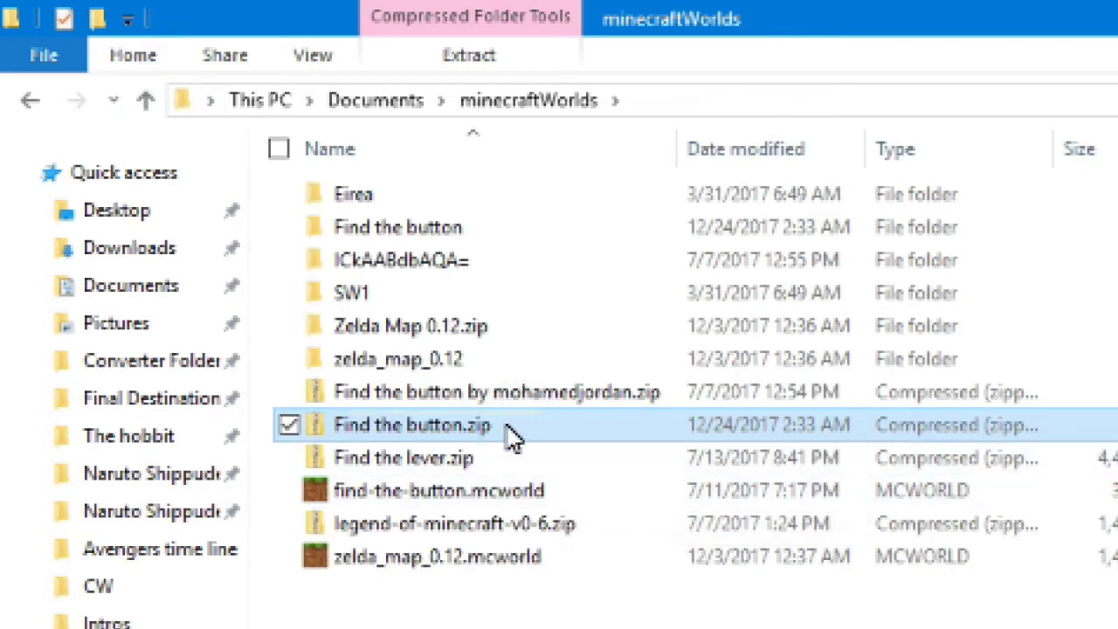
click(500, 425)
key(BackSpace)
key(BackSpace)
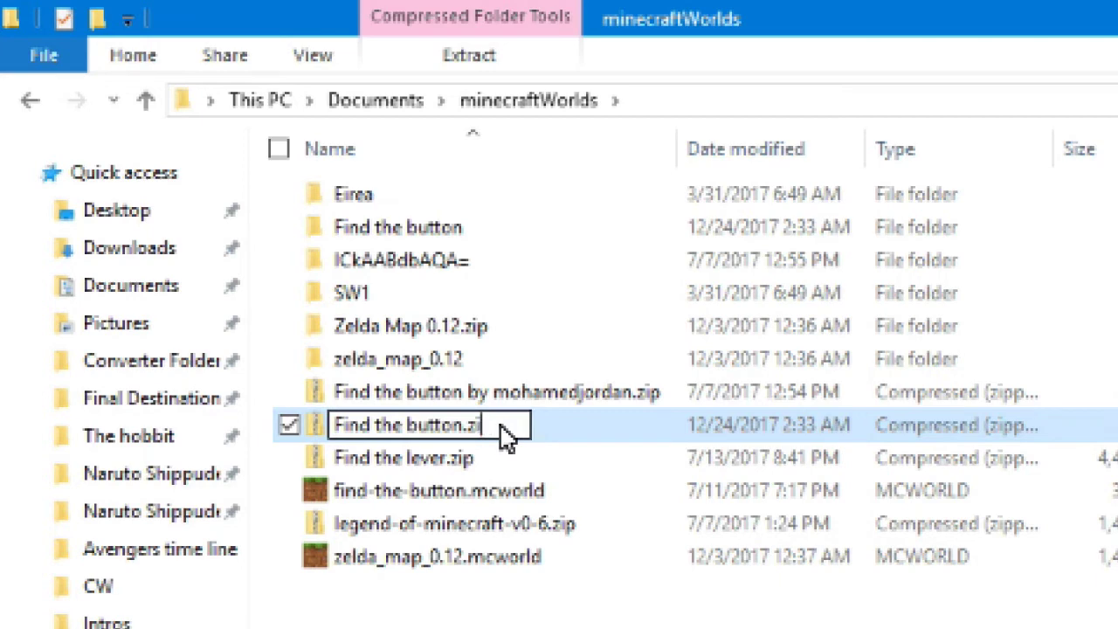
key(BackSpace)
text(c)
key(BackSpace)
text(mc)
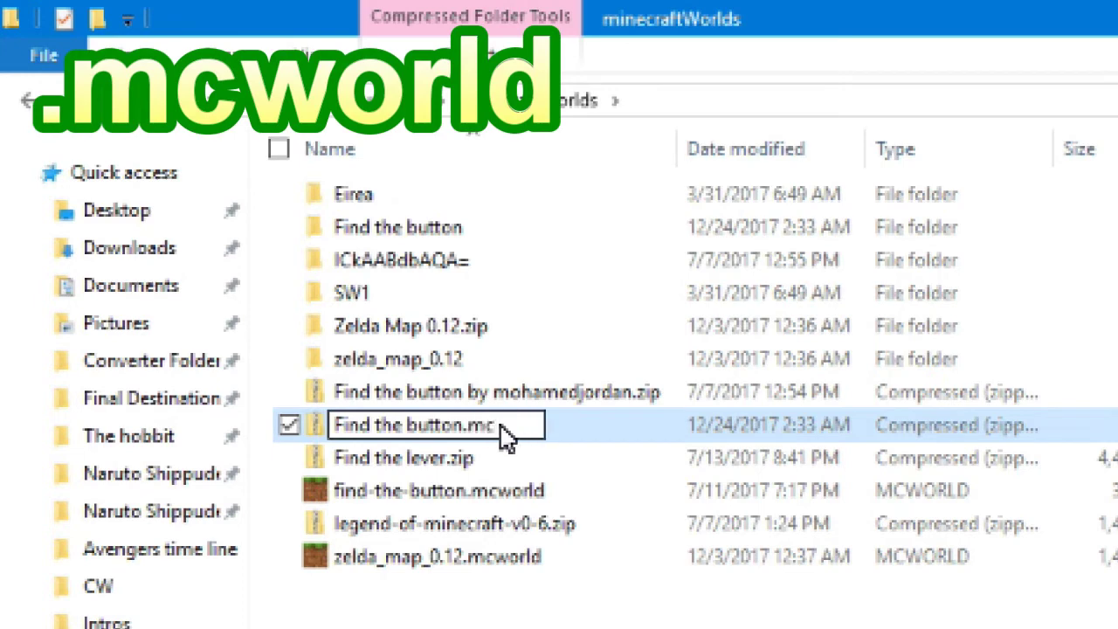
text(world)
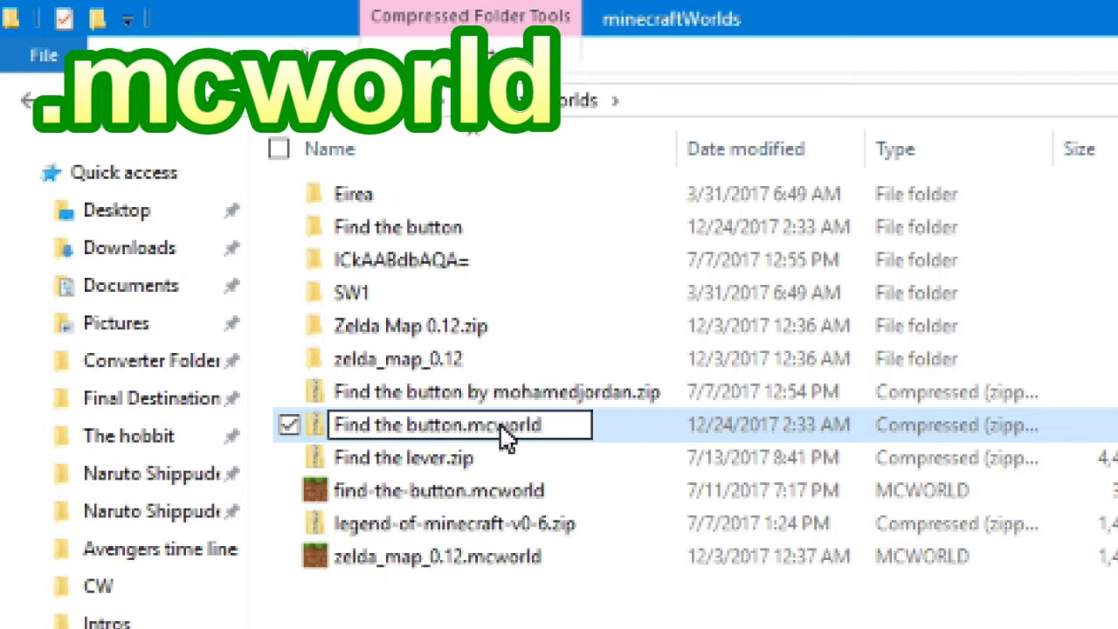
key(Return)
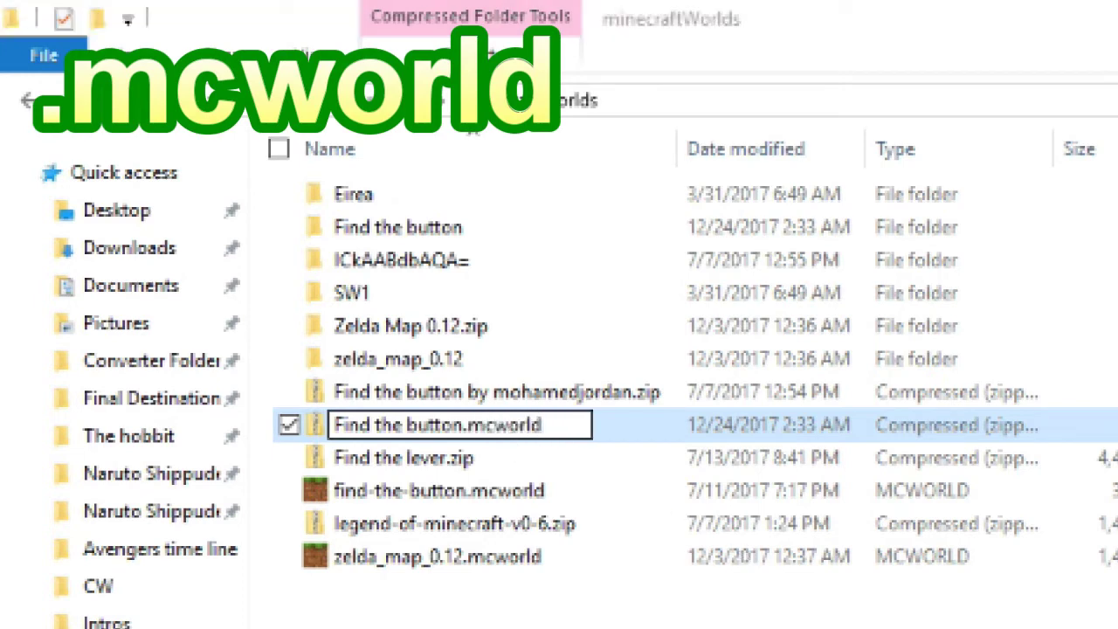
key(Return)
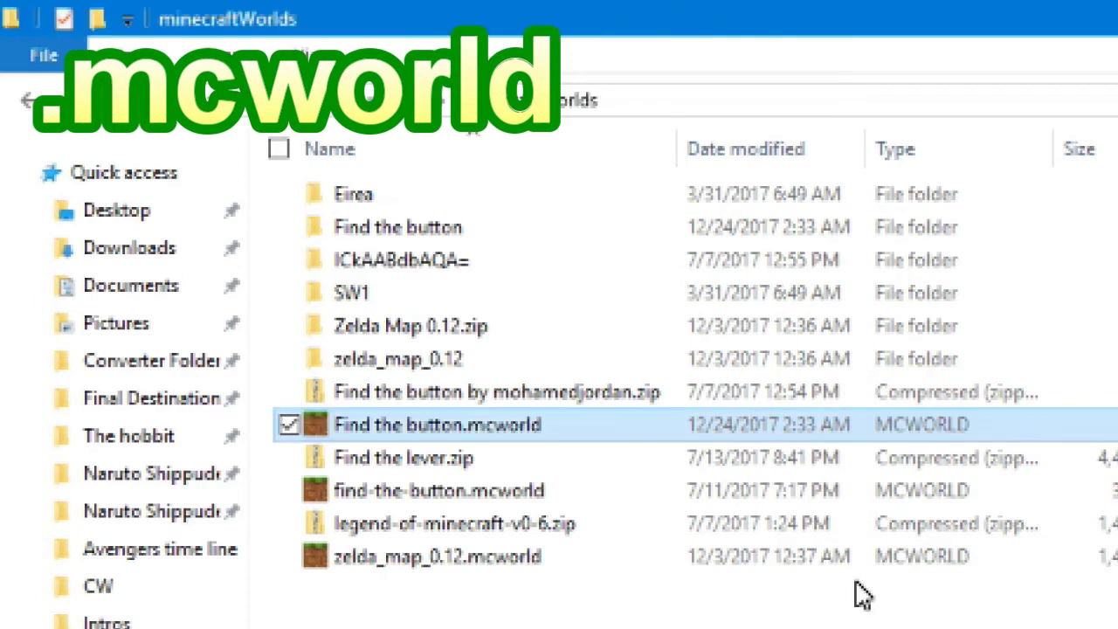
Open Find the button.mcworld so Minecraft imports the world
double_click(365, 429)
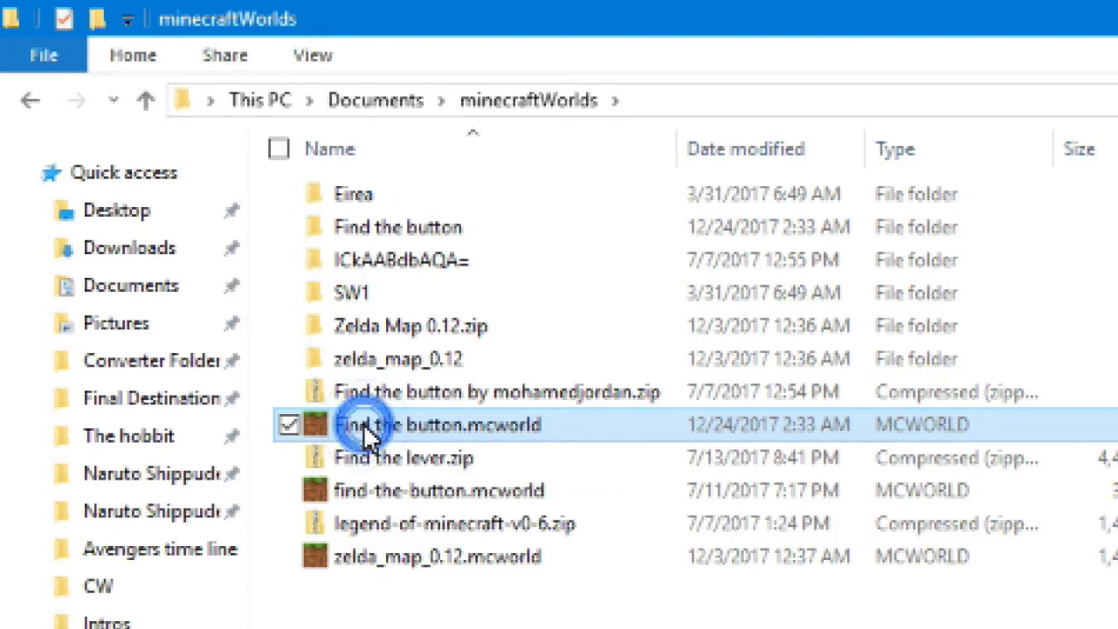